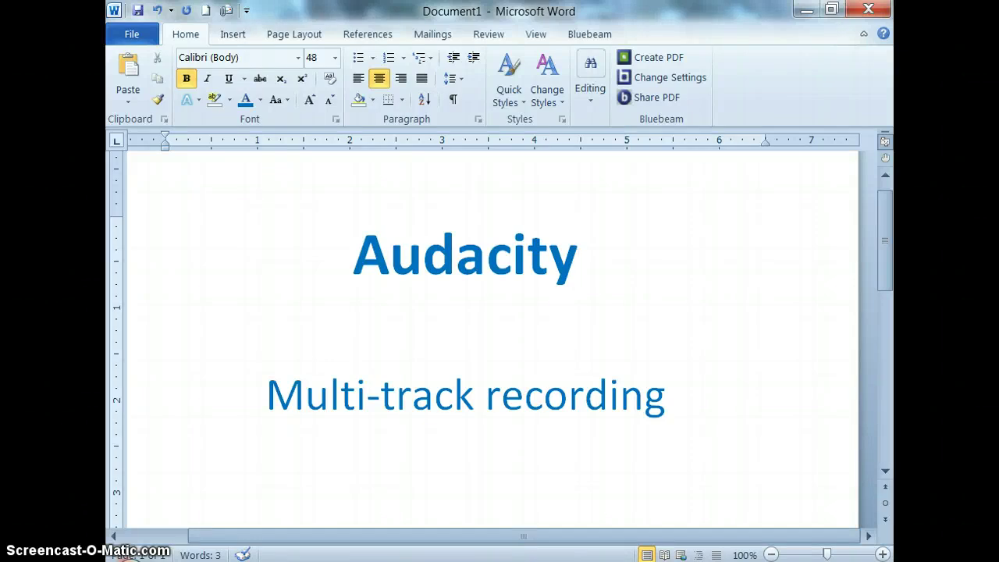
Switch from the Word title page to the Audacity project holding one stereo recording
key(alt+Tab)
Record a second stereo track after the first clip, then play back from about 1.6 s
click(382, 508)
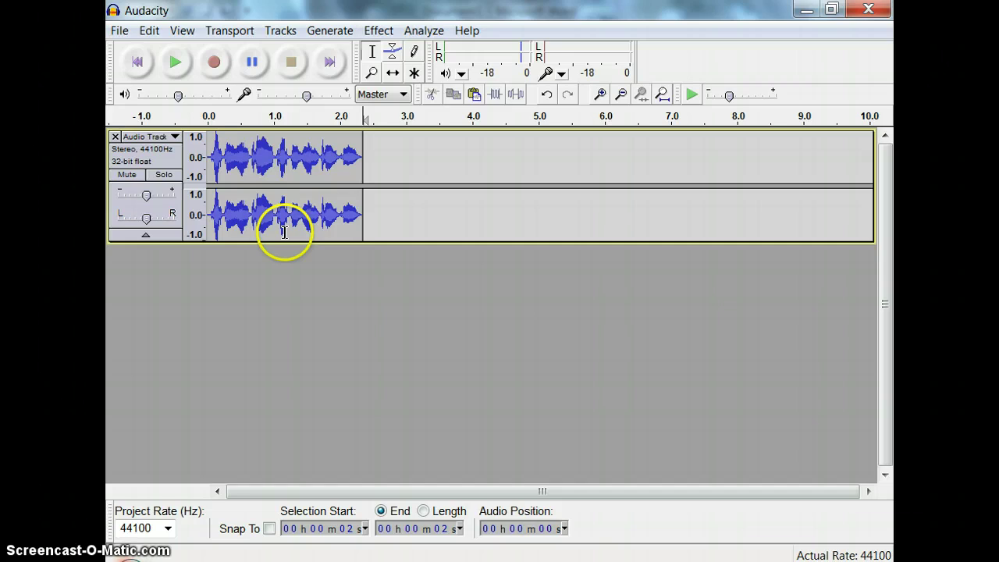
click(217, 67)
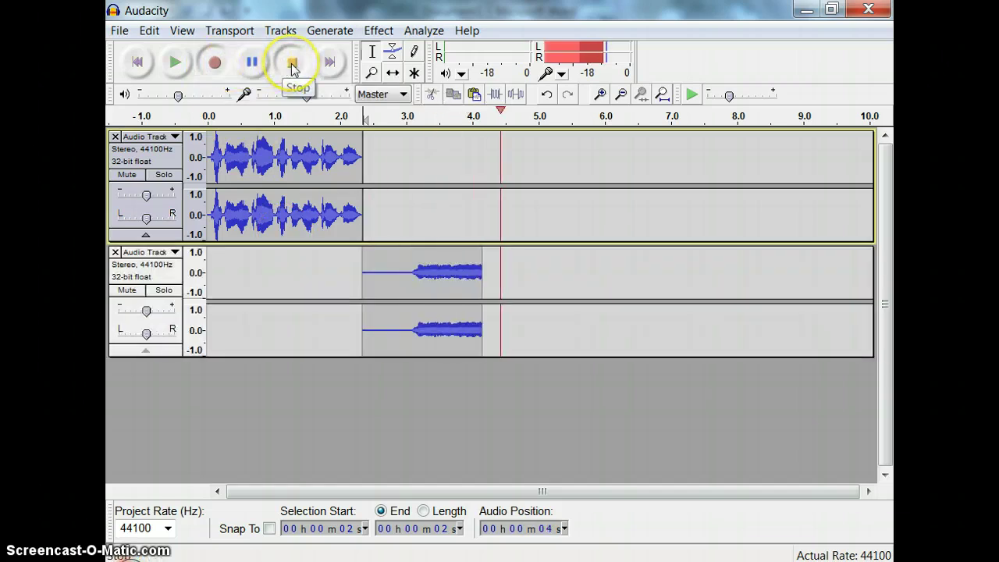
click(291, 62)
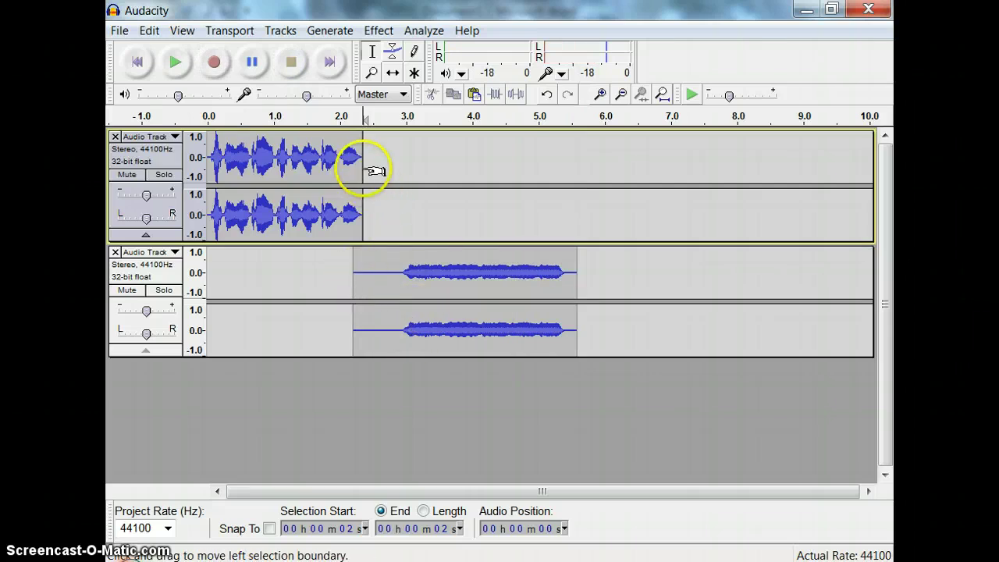
click(311, 181)
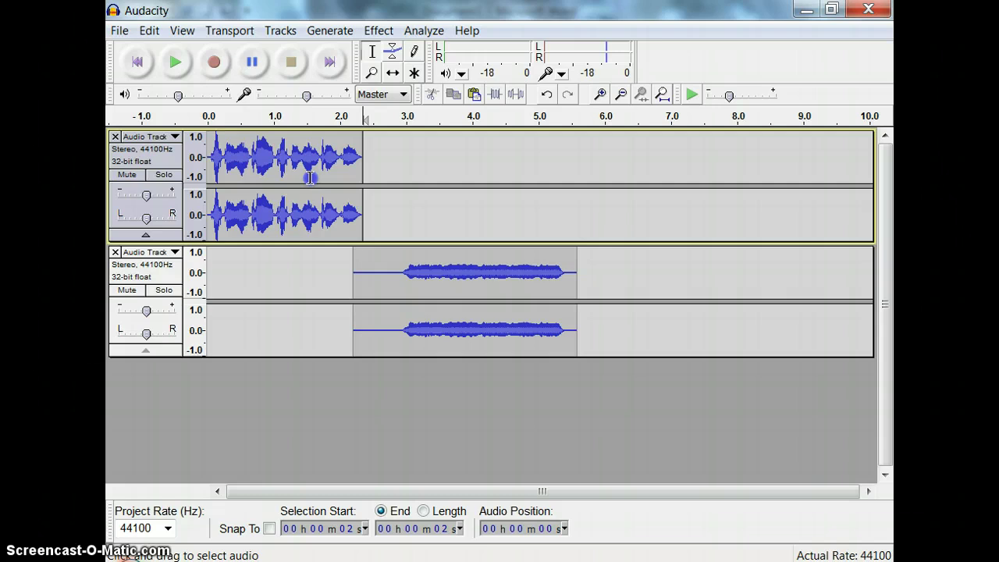
key(space)
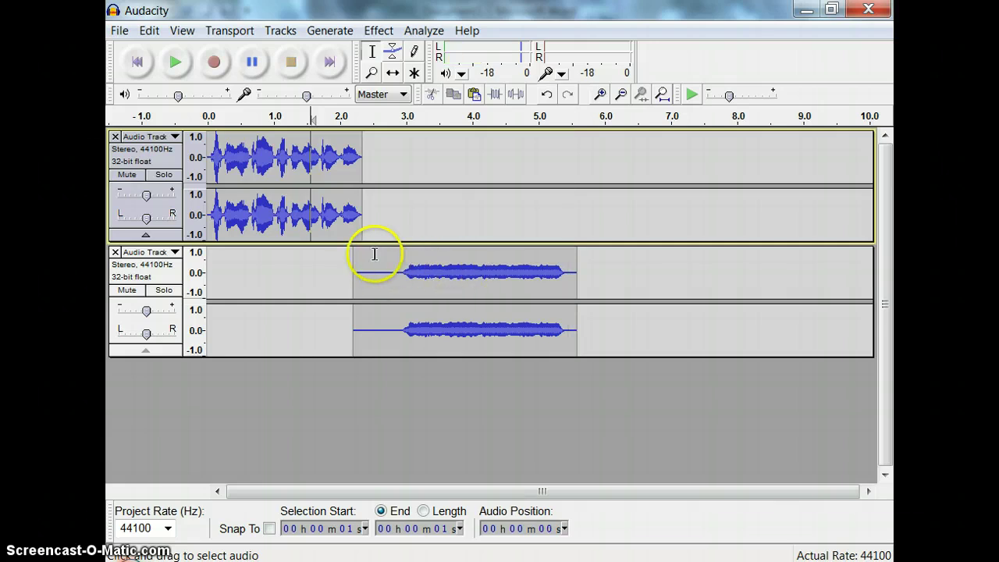
With Time Shift, move the second recording earlier to start near 0.2 s, overlapping the first clip
click(392, 73)
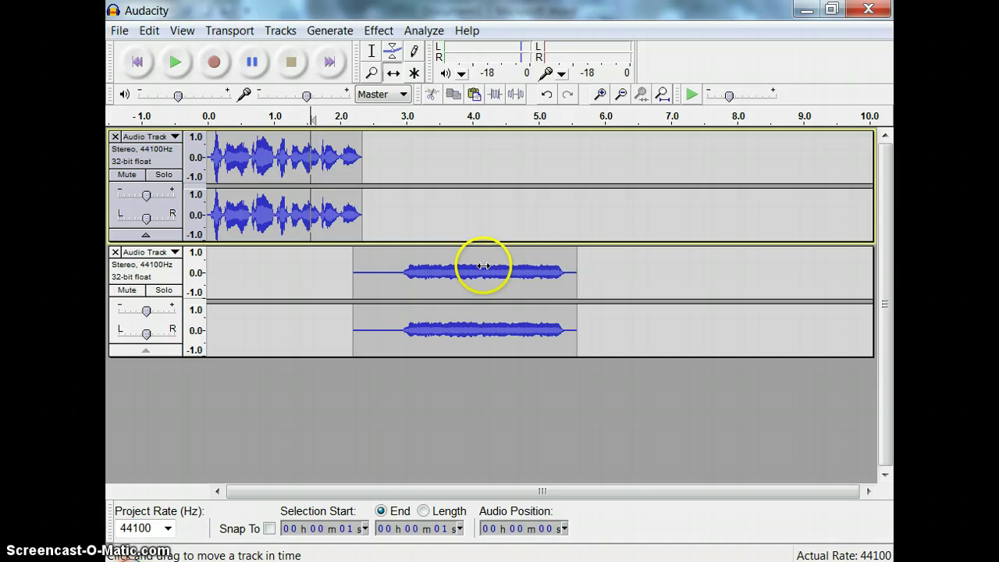
drag(484, 266, 367, 259)
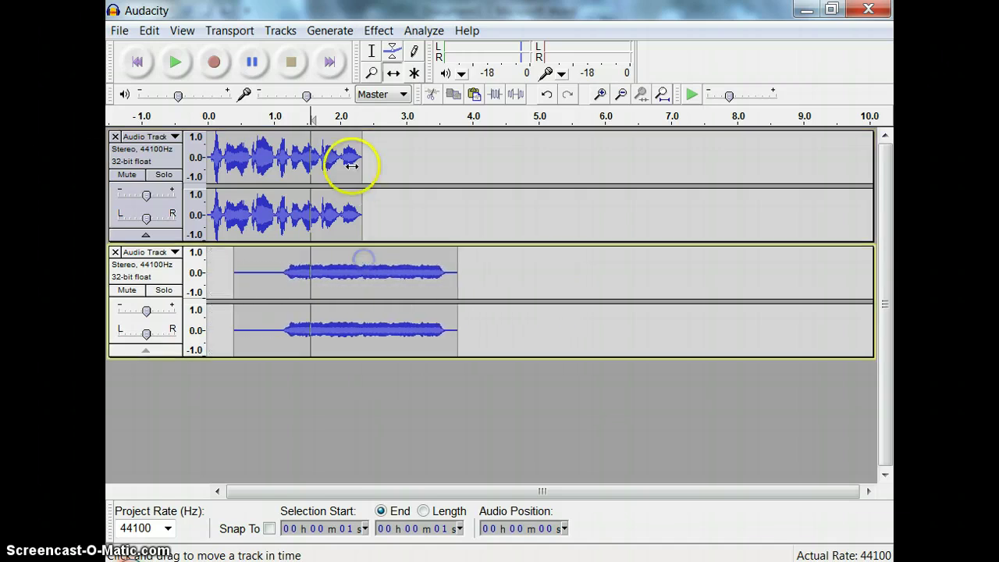
mouse_move(351, 166)
mouse_down()
mouse_move(578, 174)
mouse_move(342, 181)
mouse_move(351, 178)
mouse_up()
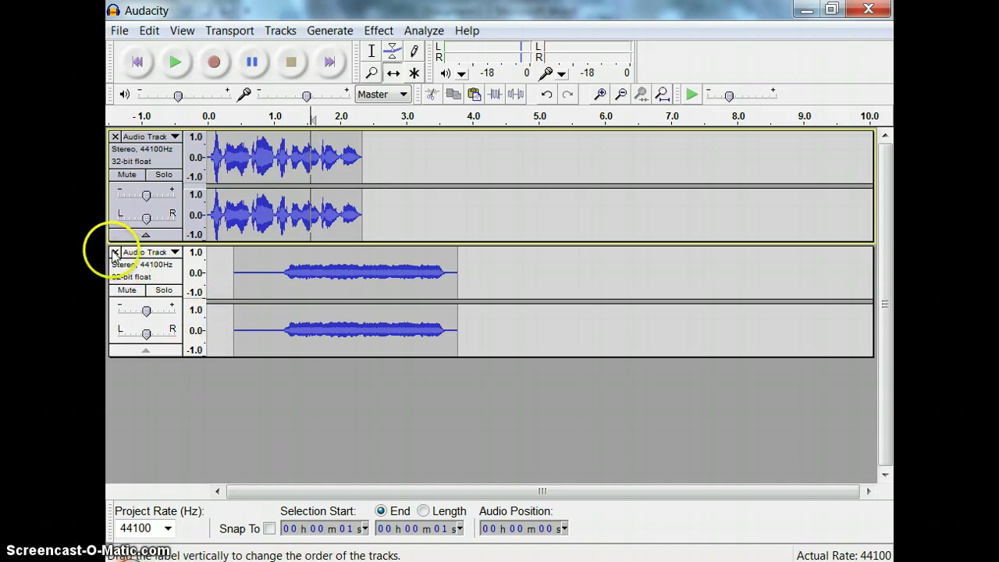
click(114, 253)
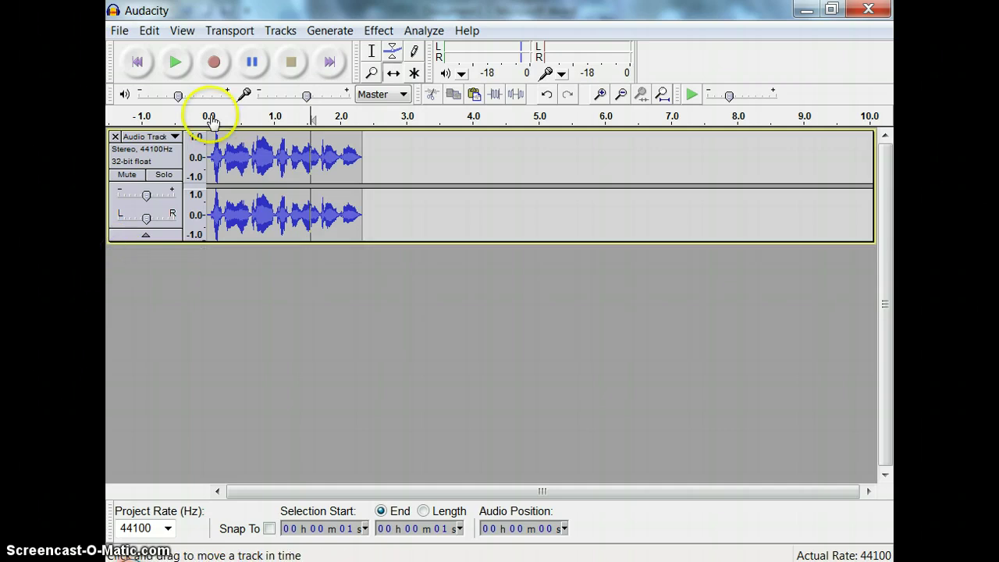
click(149, 31)
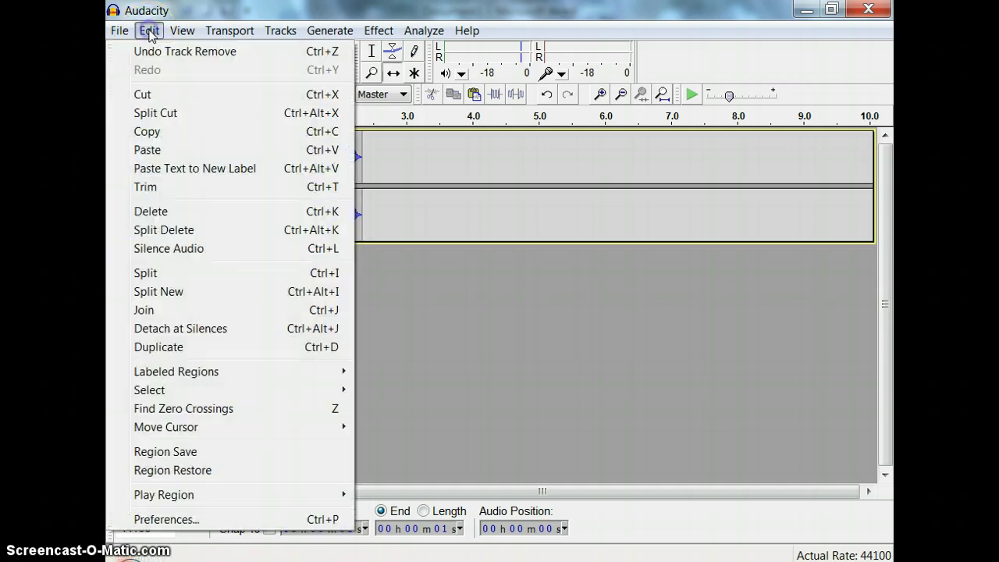
click(212, 523)
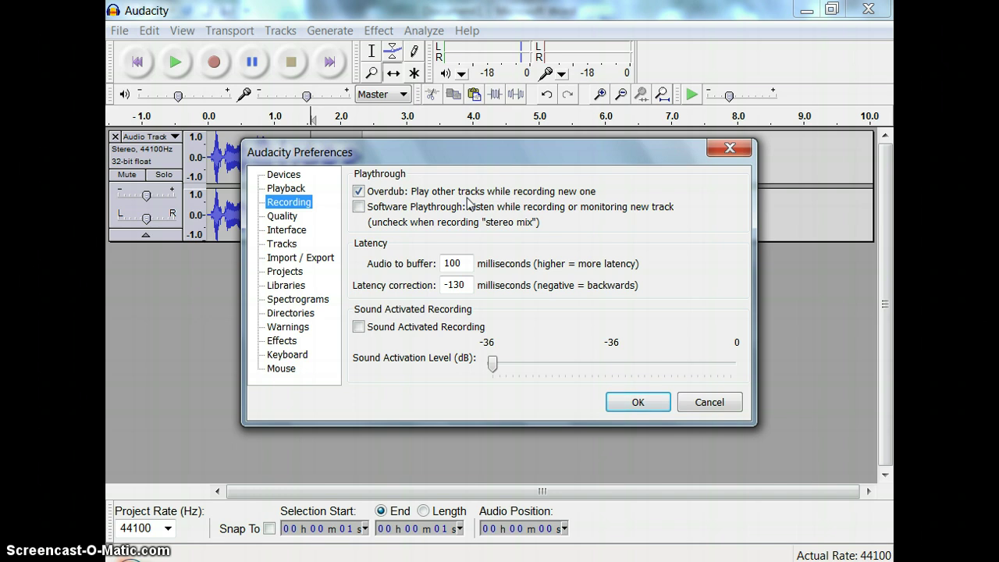
click(638, 402)
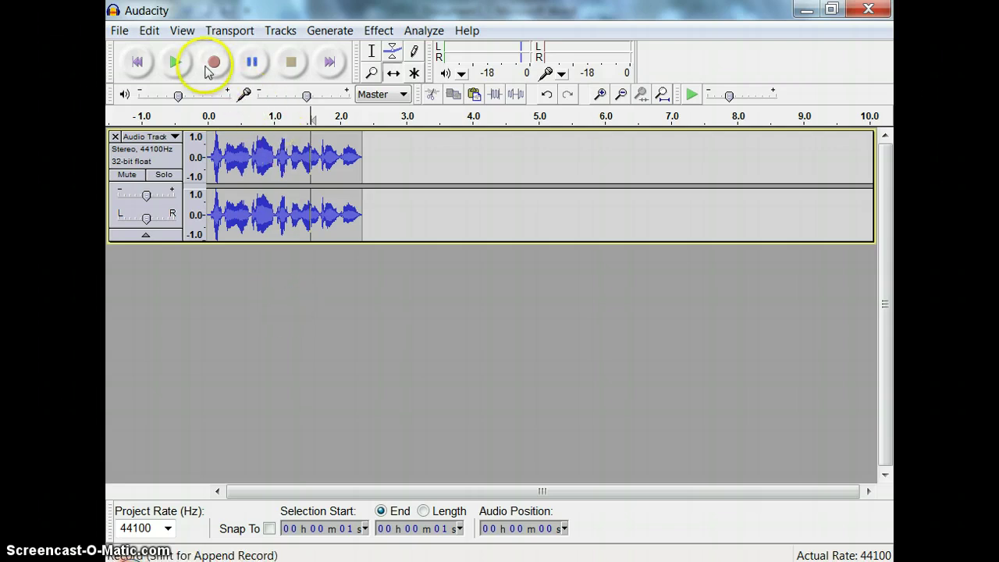
Record a new stereo track from time zero beneath the original
click(139, 66)
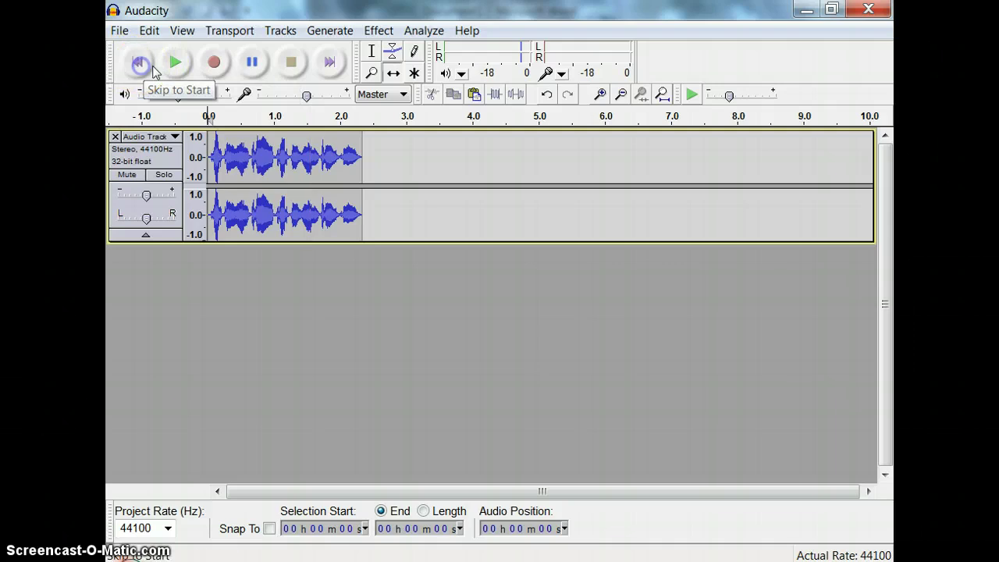
click(216, 67)
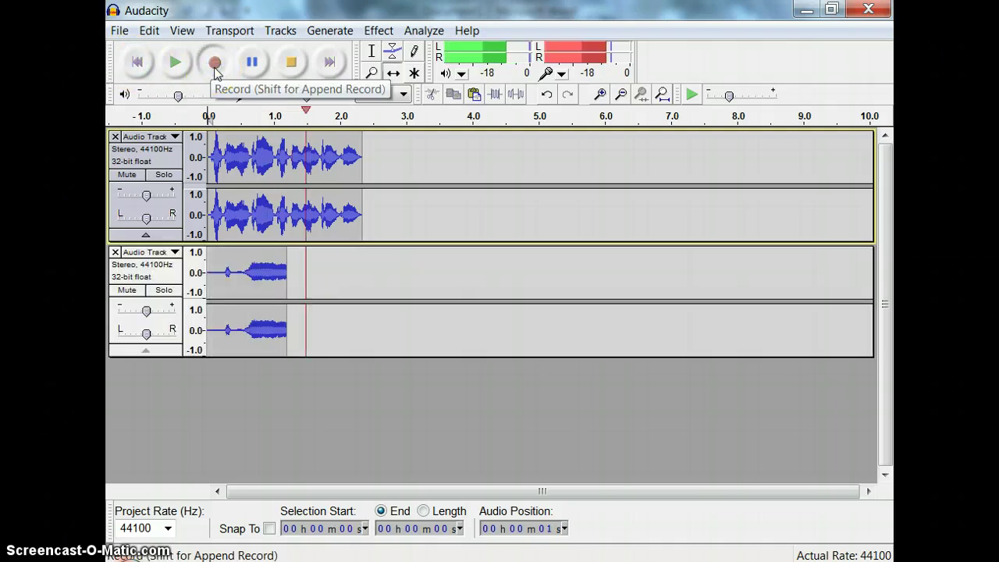
click(295, 64)
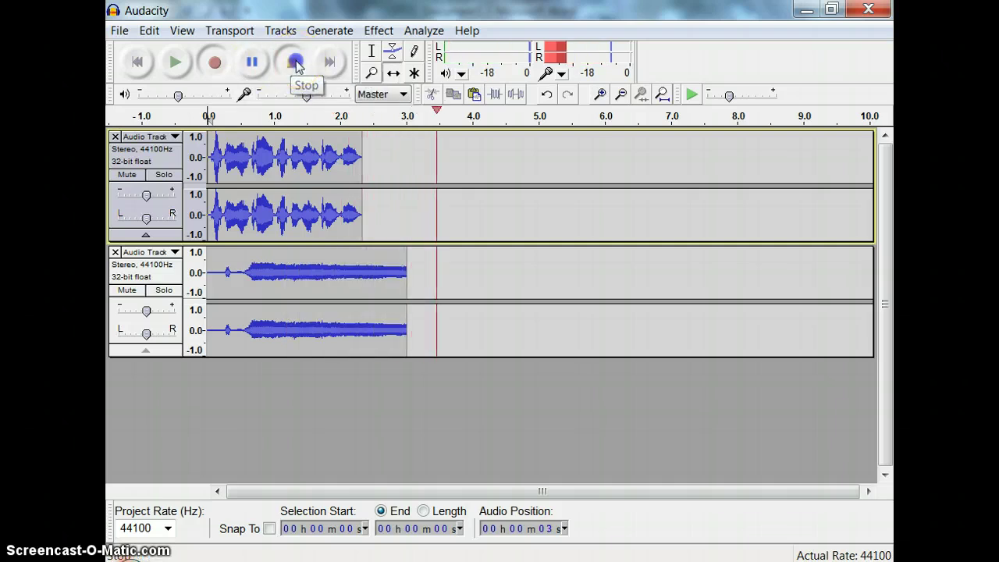
Mute the original track and play only the new recording, then toggle the second track's mute
click(128, 176)
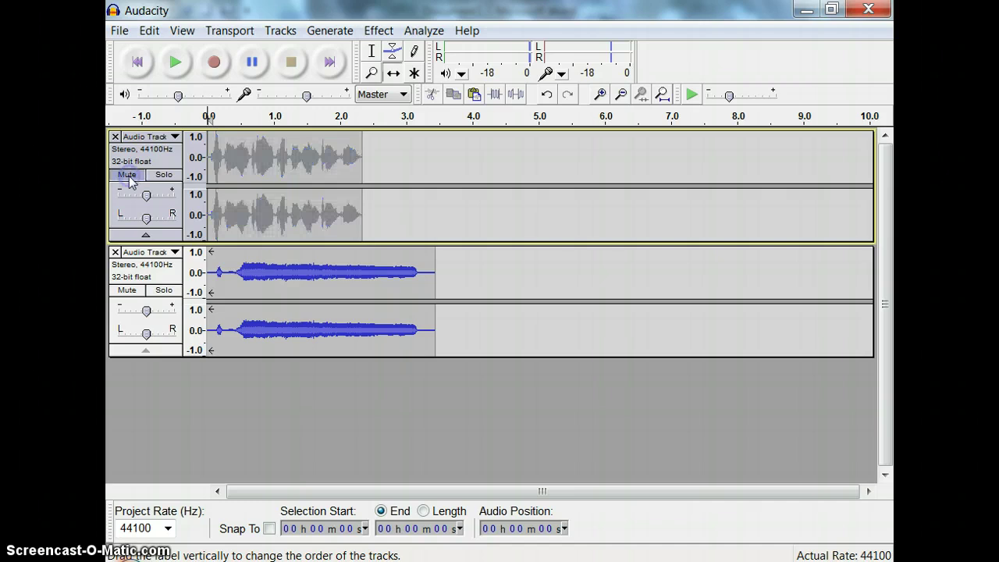
click(184, 67)
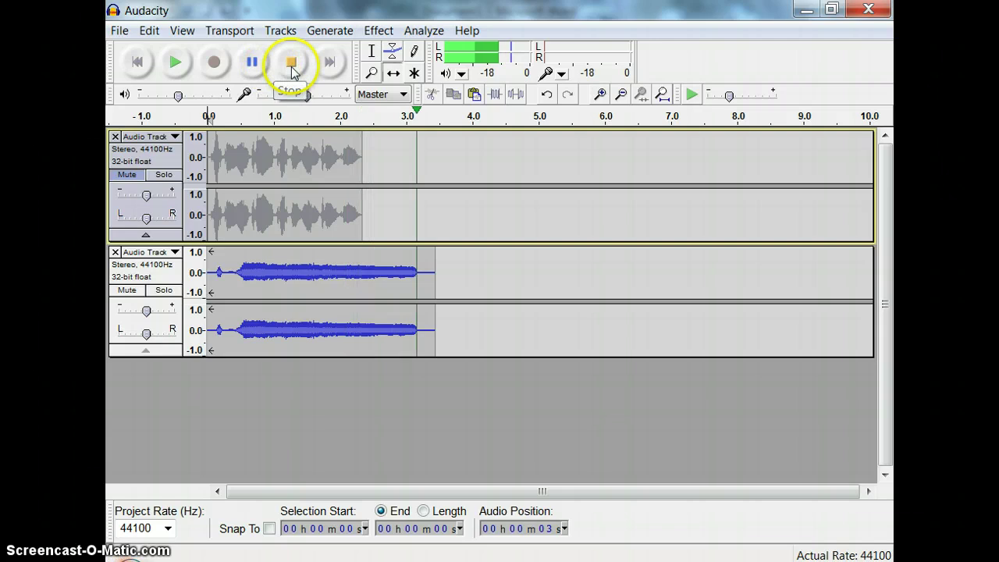
click(292, 69)
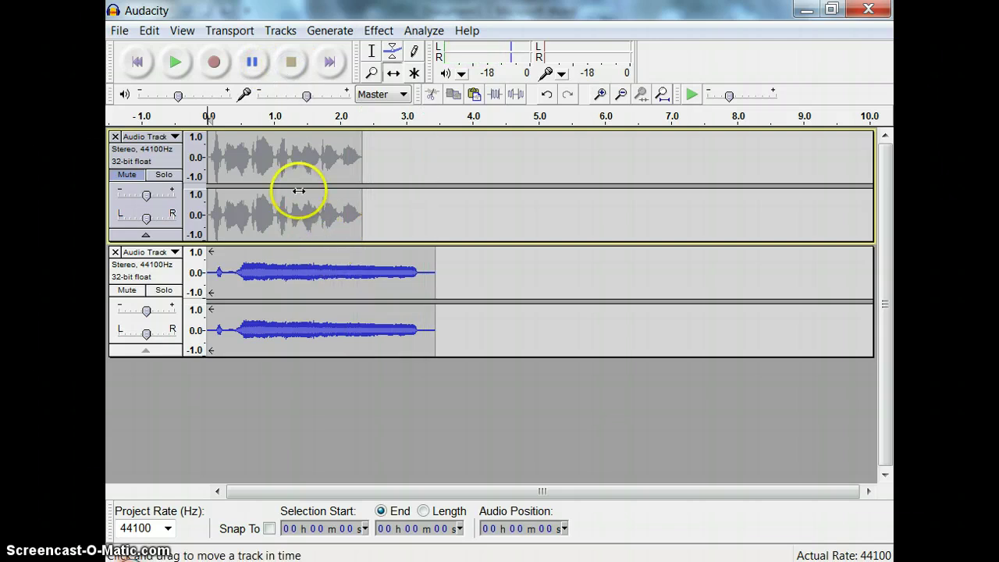
click(128, 288)
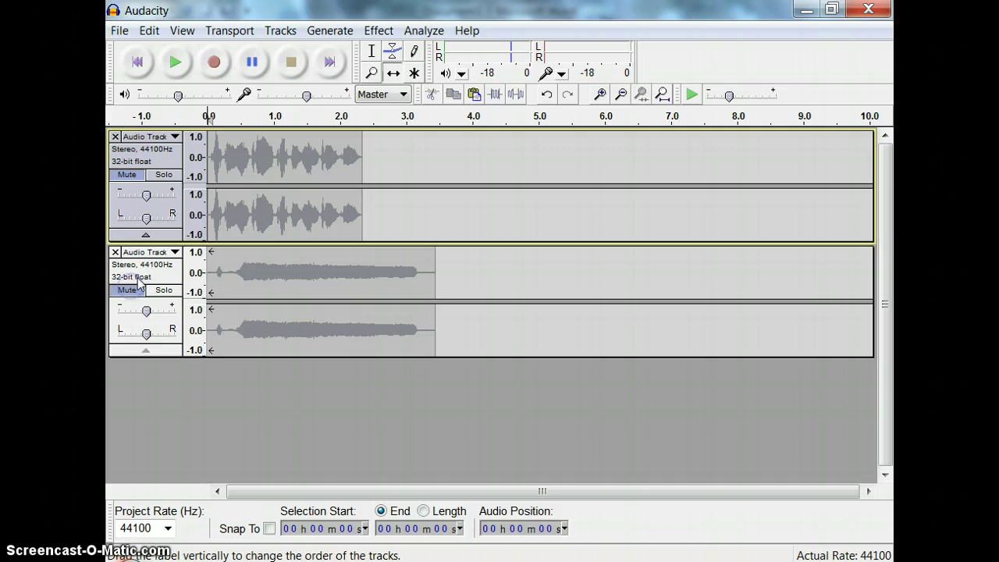
click(126, 290)
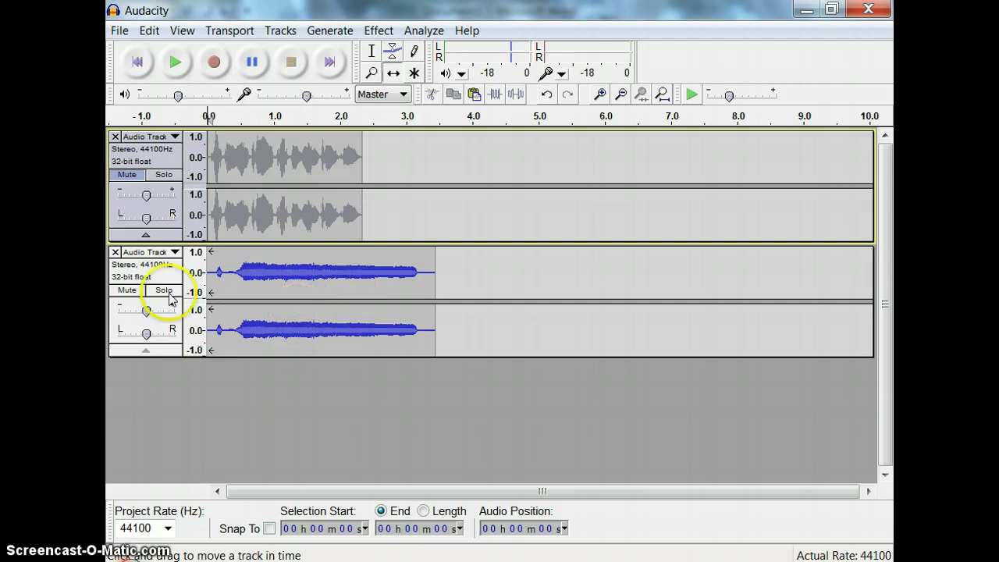
Unmute the first track and play the mix, then unmute and solo the second track
click(127, 289)
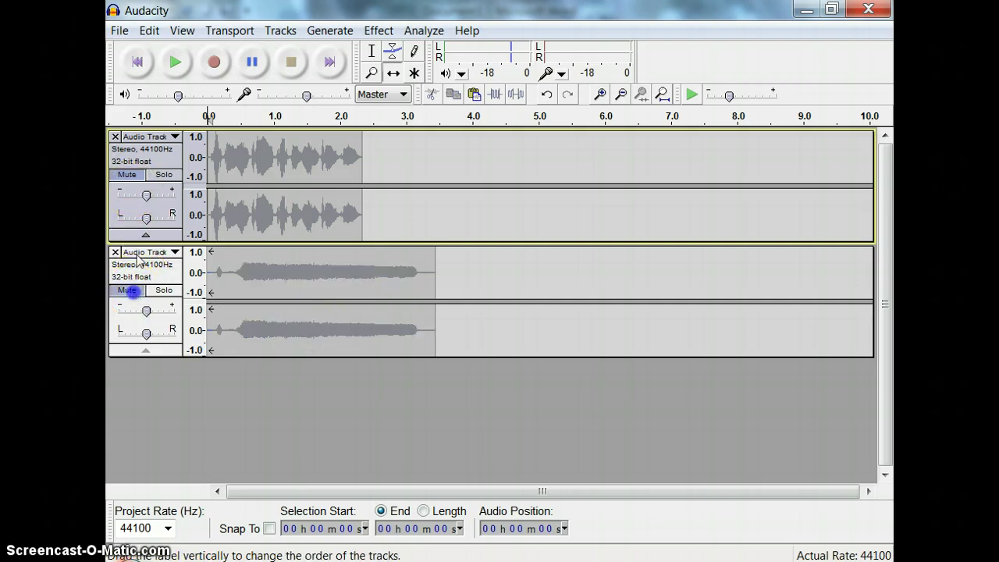
click(135, 175)
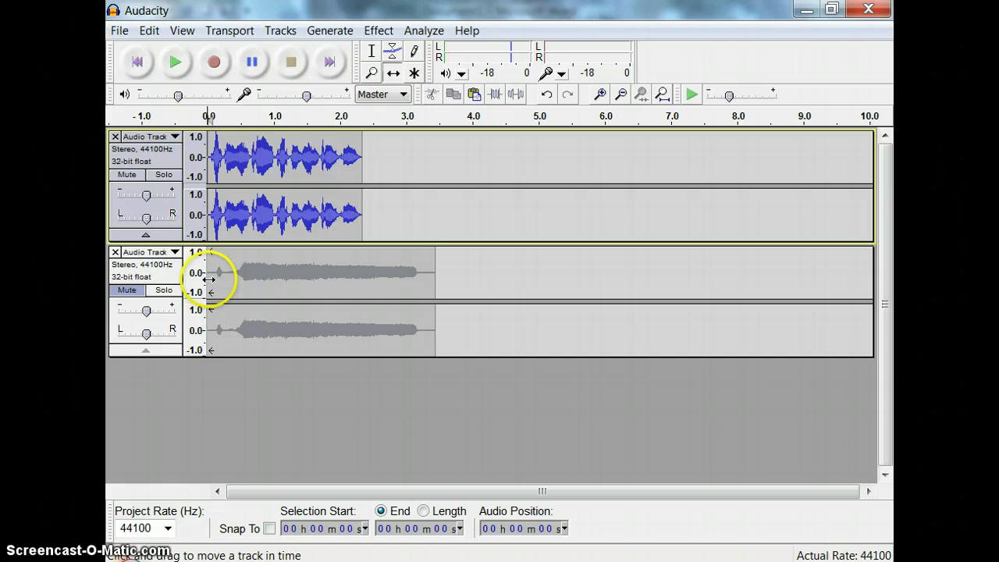
click(174, 64)
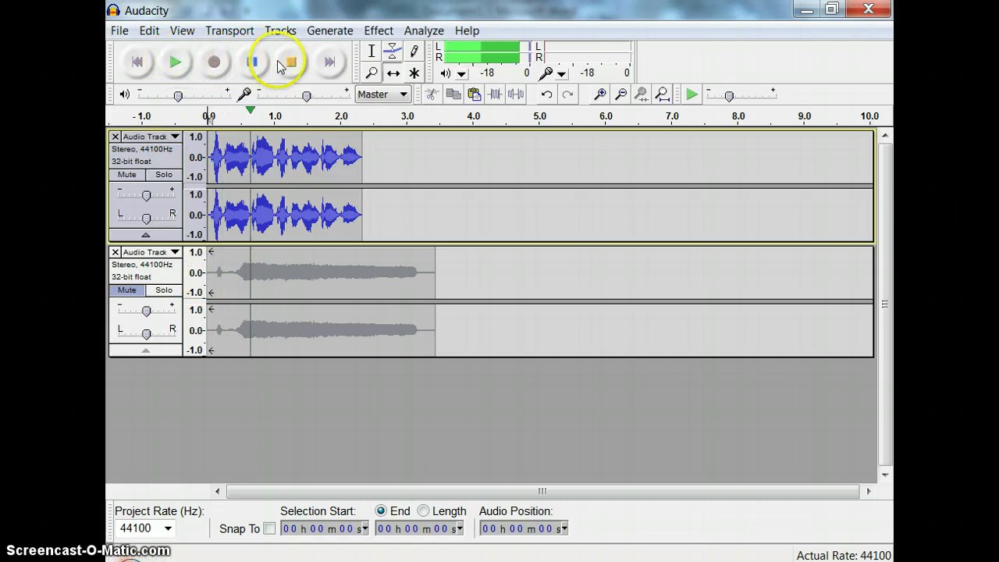
click(291, 64)
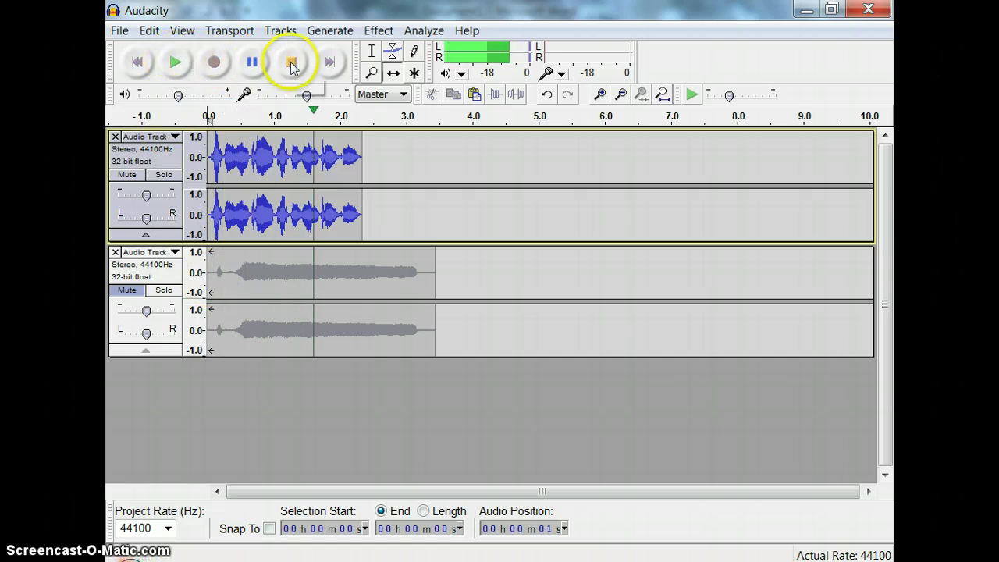
click(127, 290)
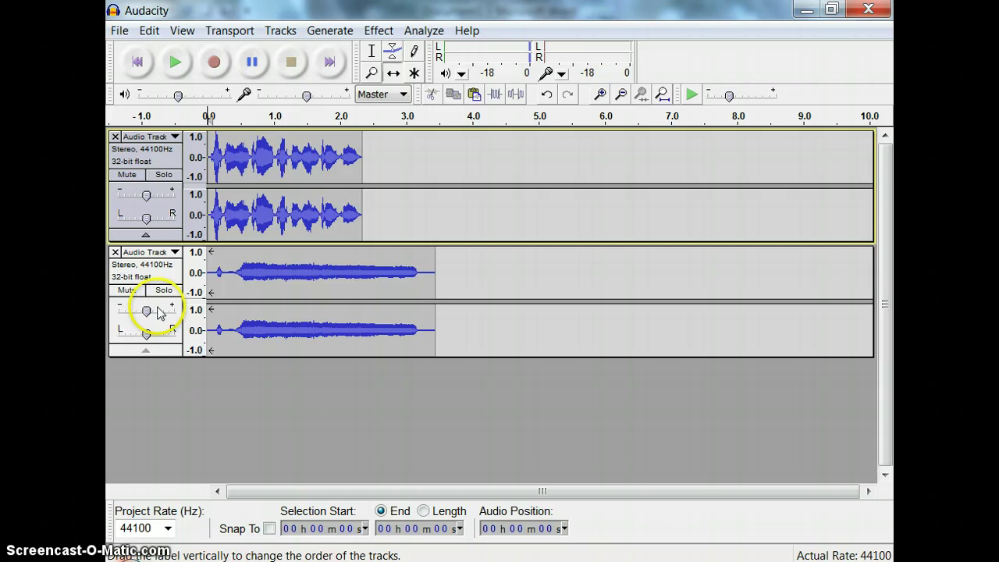
click(167, 290)
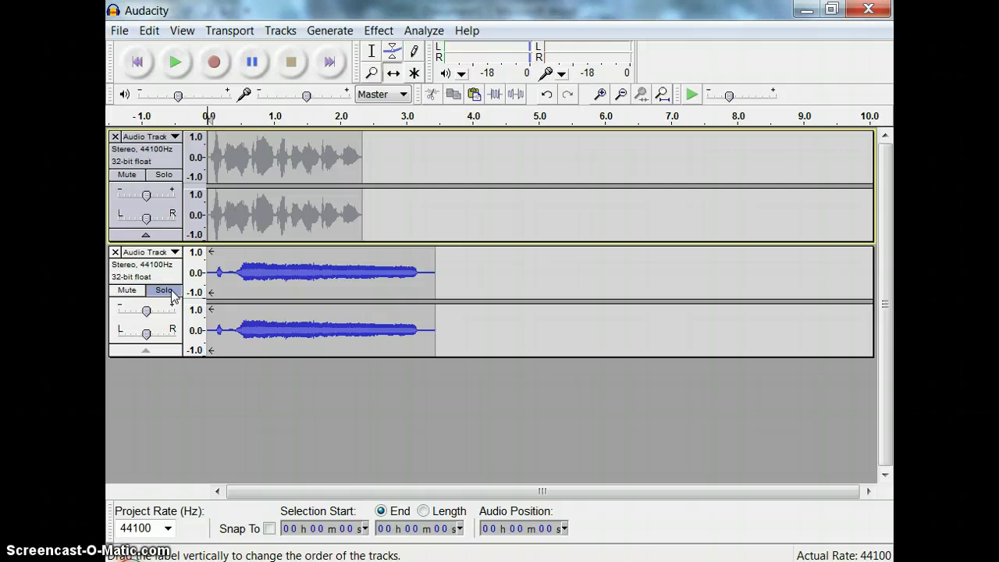
Record a third stereo track of about 2.4 seconds and solo it instead of track 2
click(216, 65)
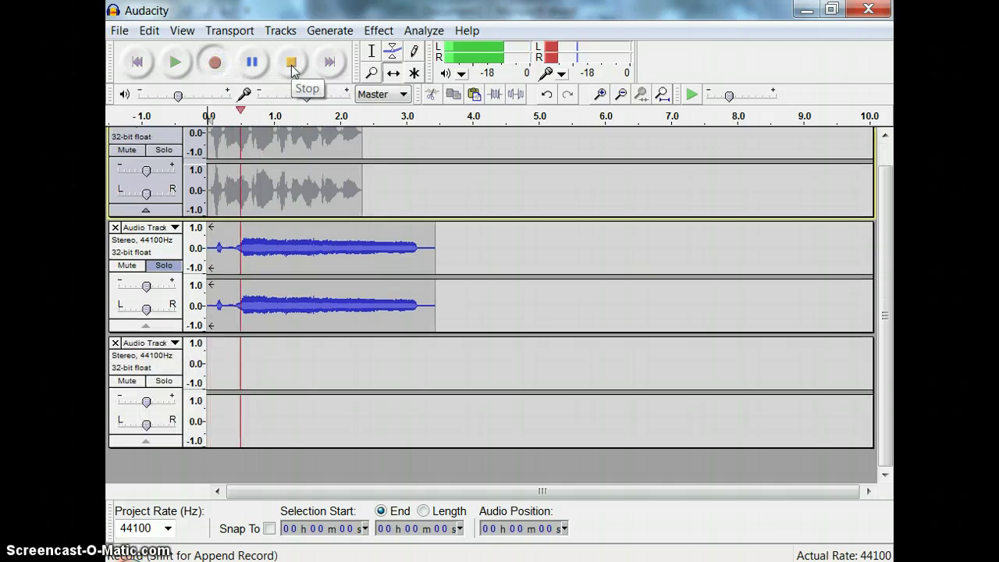
click(292, 68)
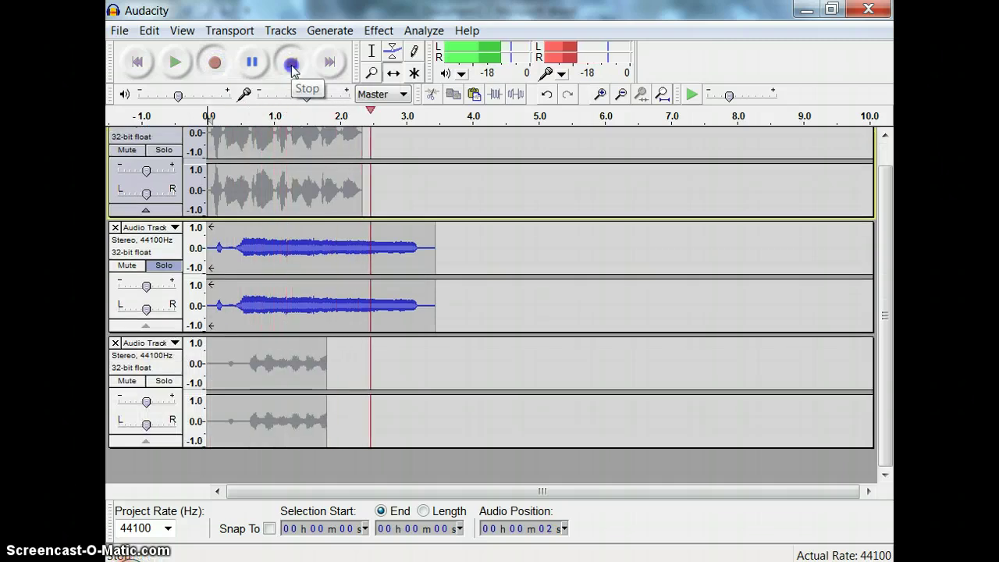
click(164, 381)
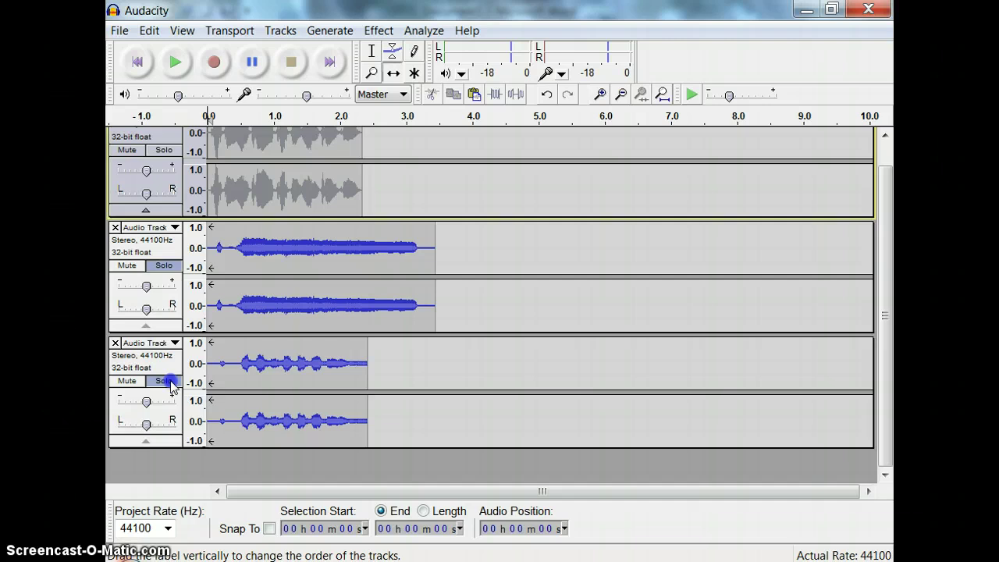
click(164, 265)
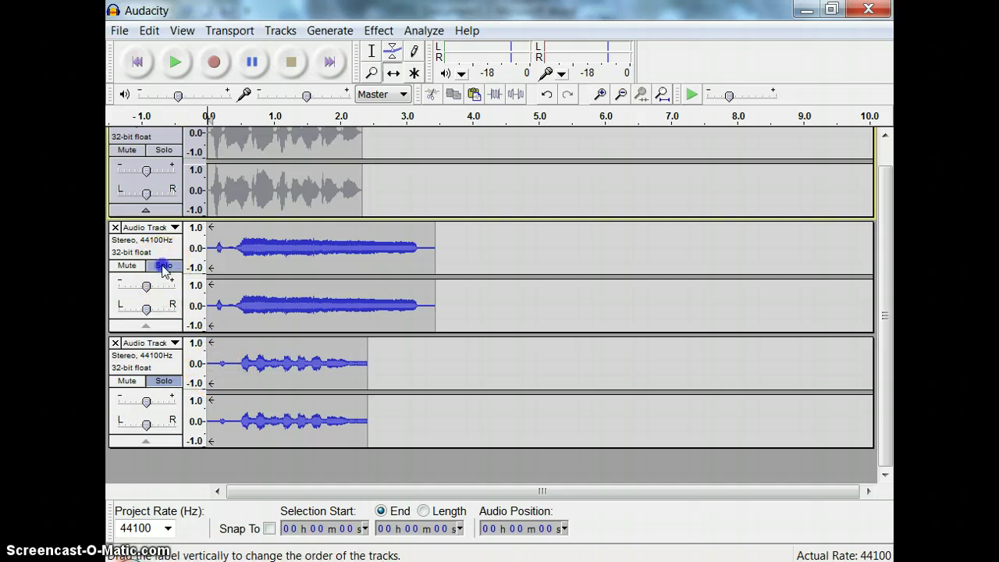
Play the third track on its own and adjust its track controls
click(216, 376)
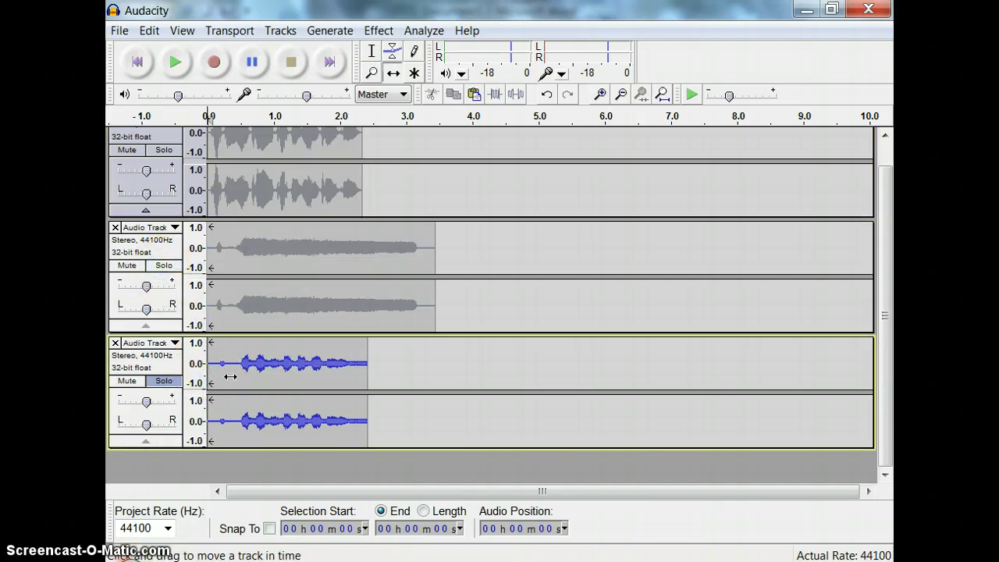
key(space)
click(123, 397)
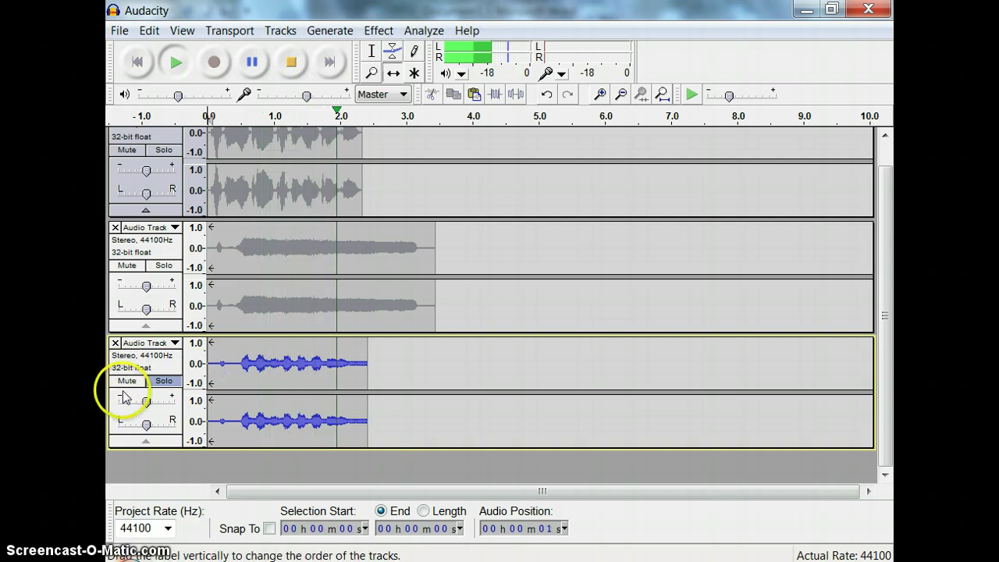
drag(123, 392, 122, 385)
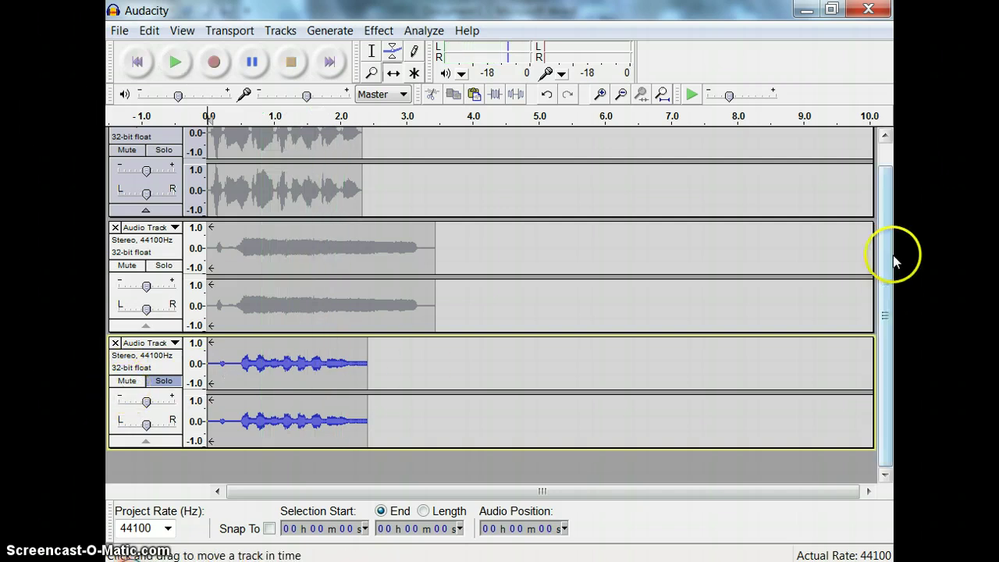
drag(887, 290, 887, 280)
click(114, 376)
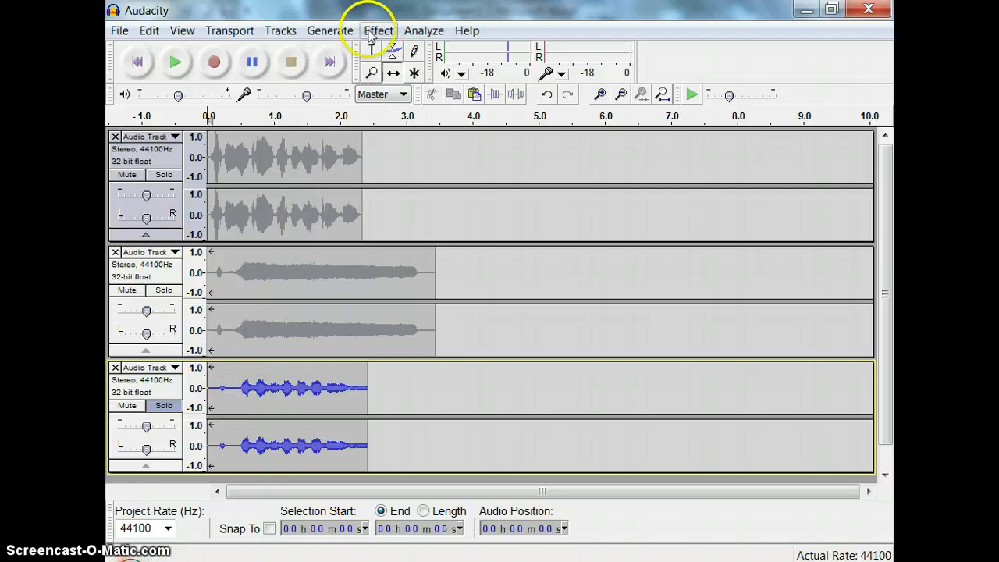
Select track 3's recorded audio and apply Normalize to 0.0 dB with DC offset removed
click(370, 61)
drag(221, 382, 375, 382)
click(378, 30)
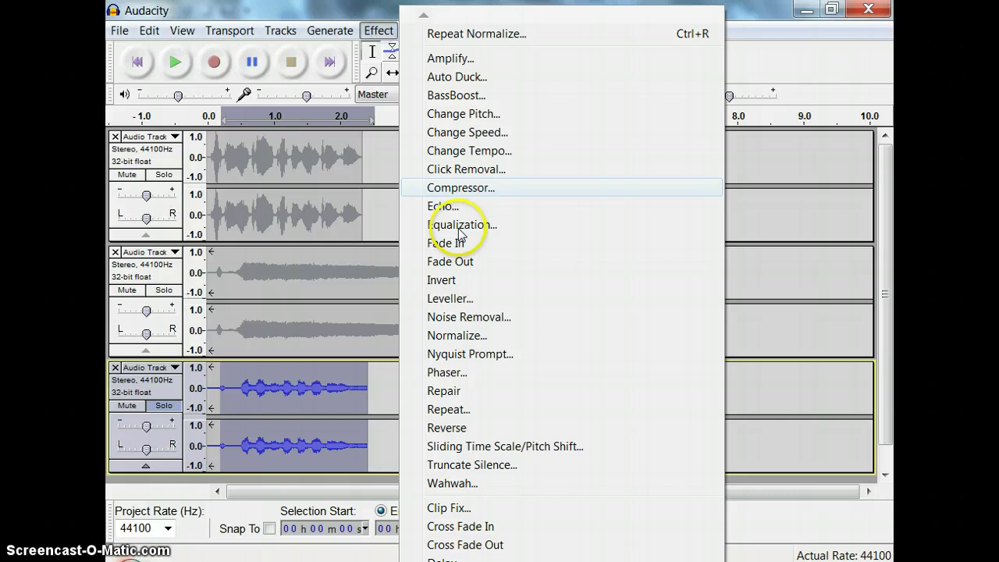
click(473, 336)
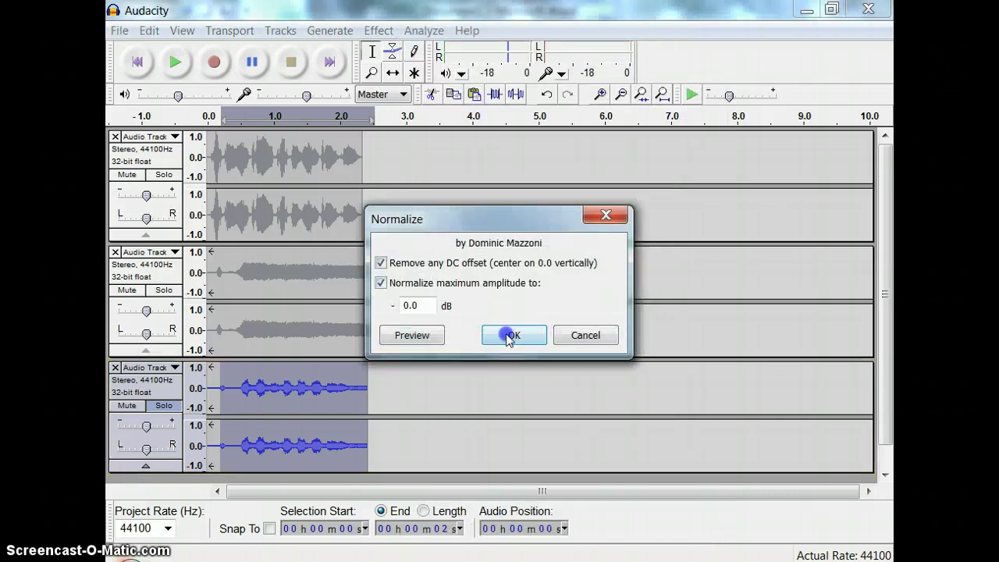
click(509, 336)
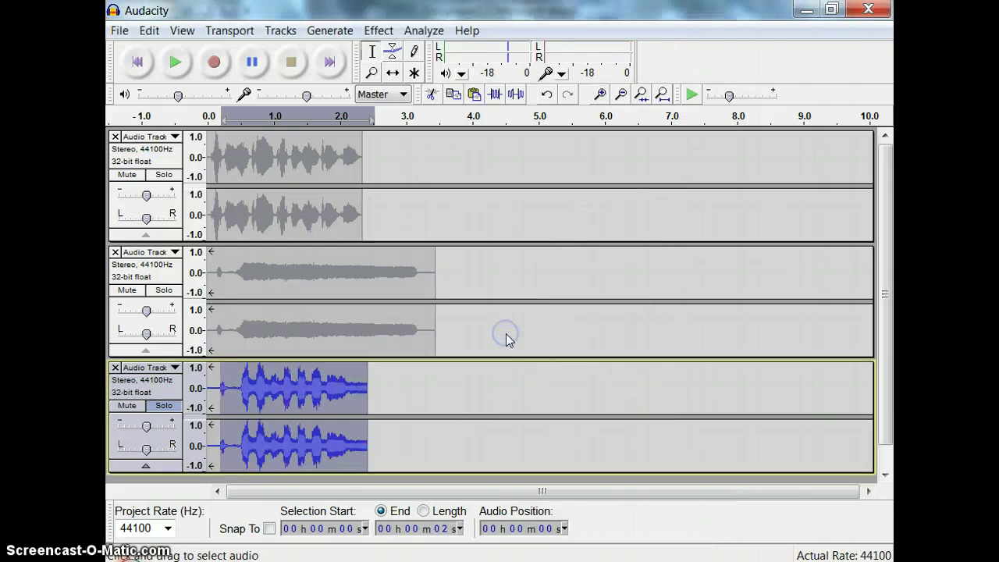
Unsolo track 3, set its gain to -6 dB and track 2's to +13 dB, then play the mix
click(168, 405)
click(168, 406)
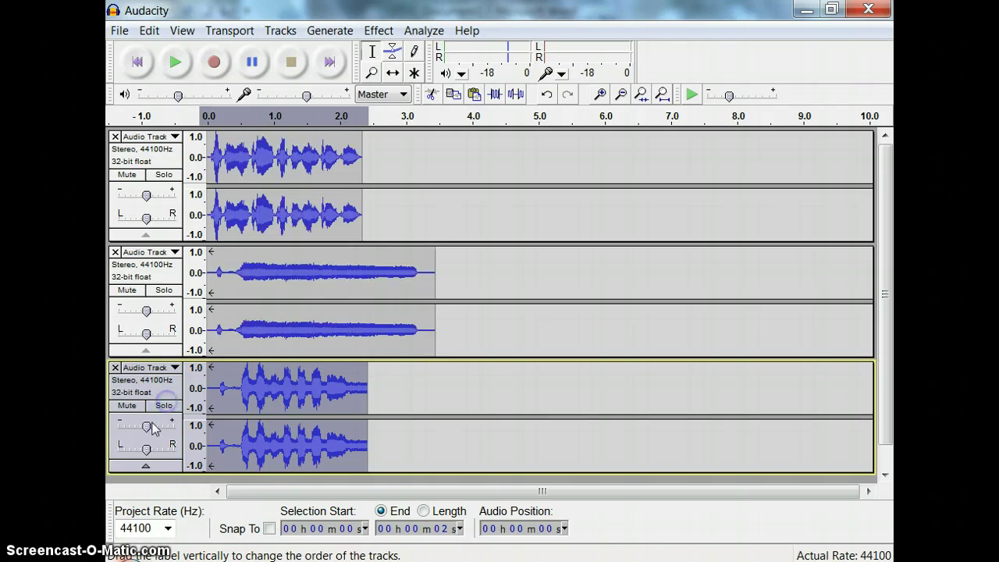
click(148, 429)
drag(149, 430, 139, 428)
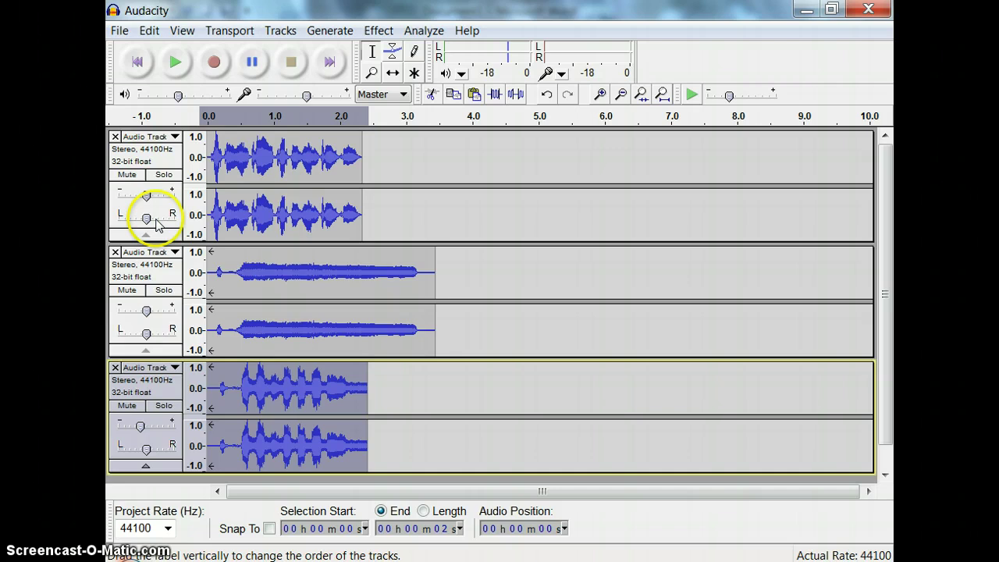
drag(145, 311, 176, 316)
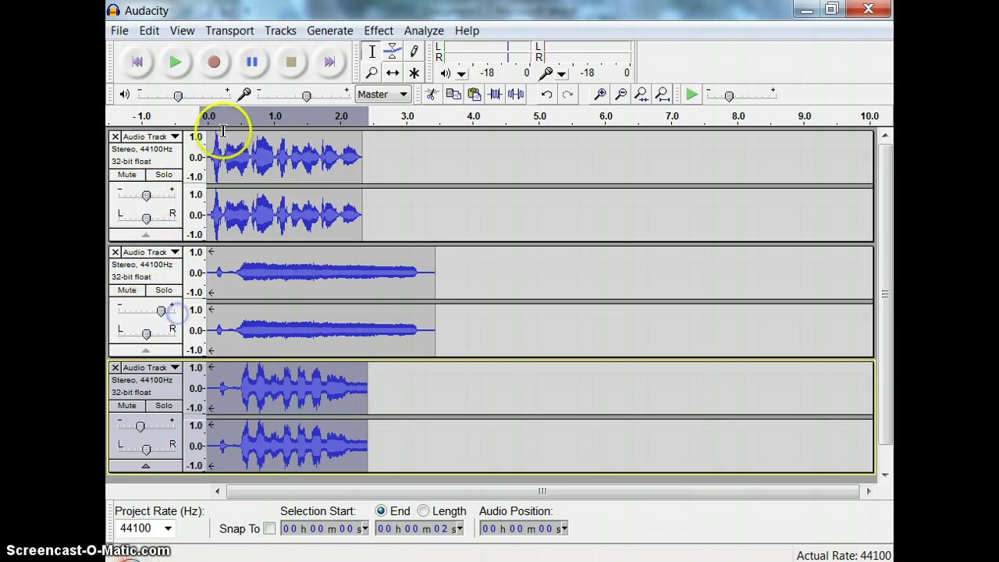
click(176, 63)
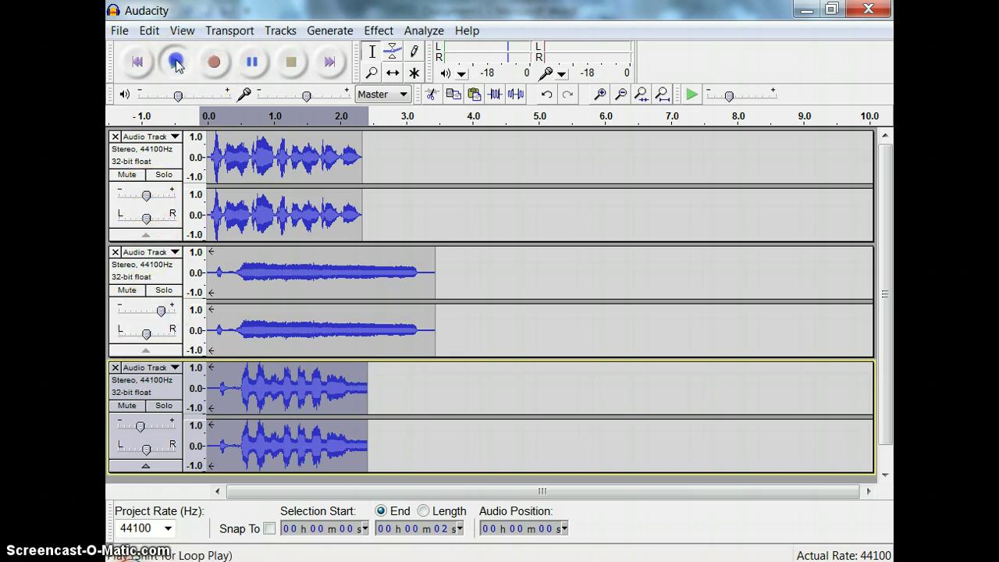
click(293, 69)
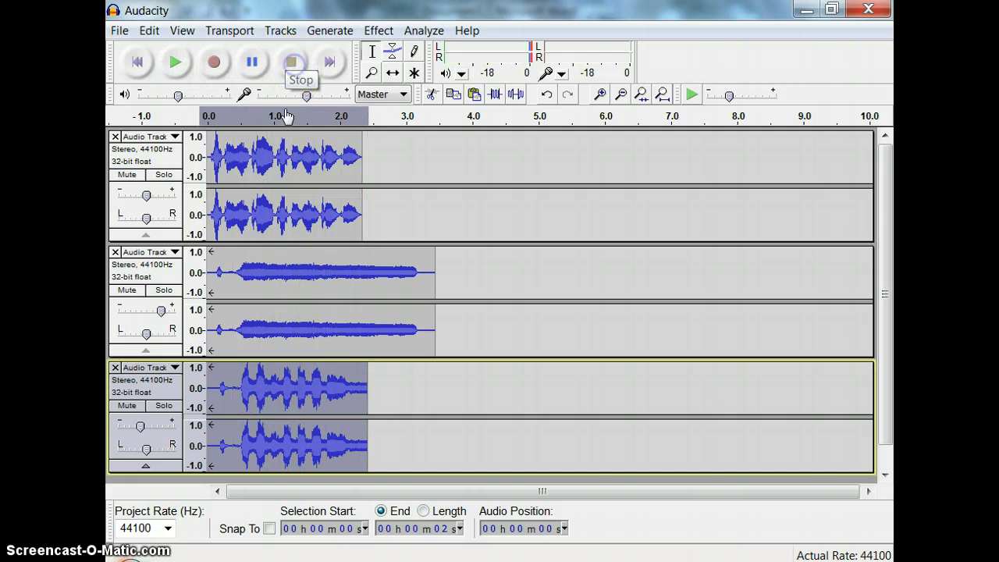